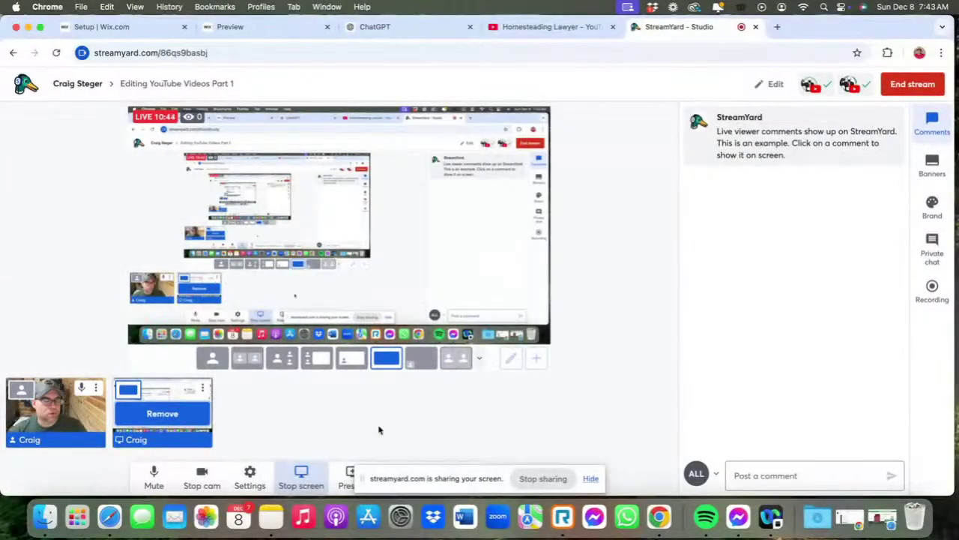
- Bring the Camera A and Camera01 Finder windows to the front and deselect the files in Camera01
{"action": "key", "text": "ctrl+Up"}
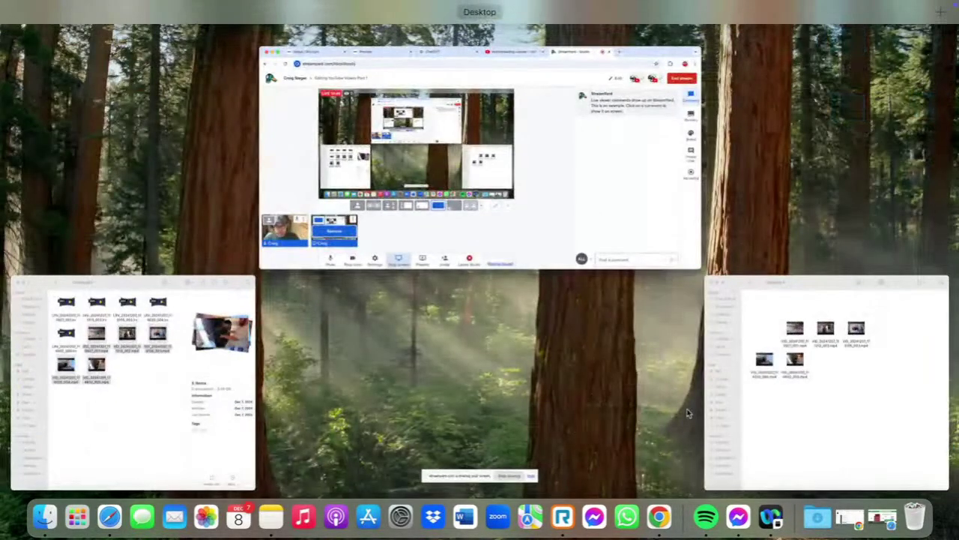
{"action": "left_click", "coordinate": [775, 422]}
{"action": "key", "text": "ctrl+Up"}
{"action": "left_click", "coordinate": [140, 420]}
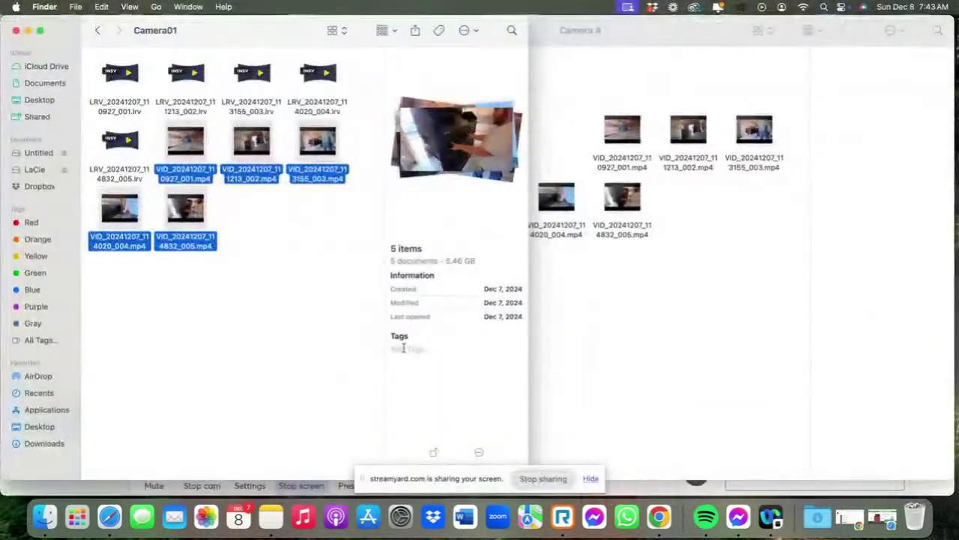
{"action": "left_click", "coordinate": [584, 328]}
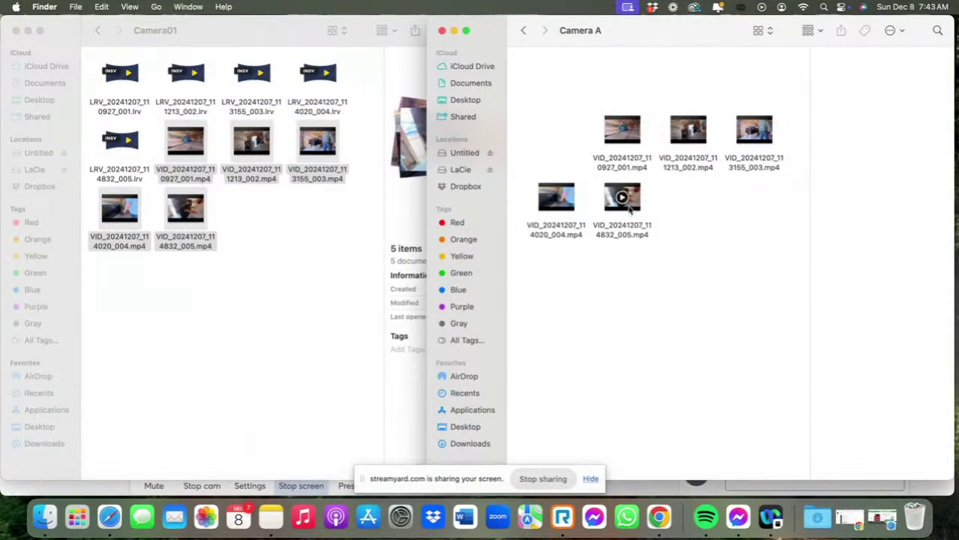
{"action": "mouse_move", "coordinate": [557, 198]}
{"action": "left_click", "coordinate": [267, 293]}
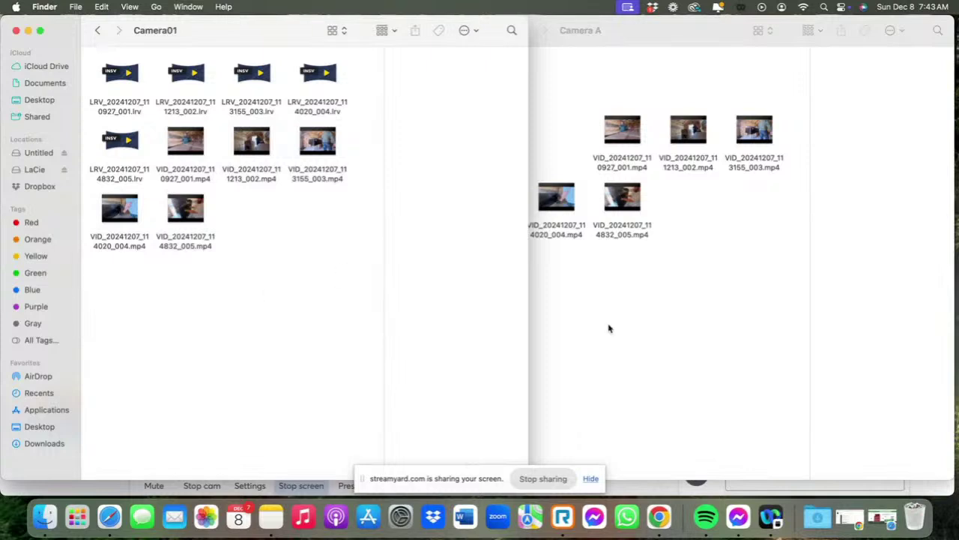
{"action": "left_click", "coordinate": [640, 328]}
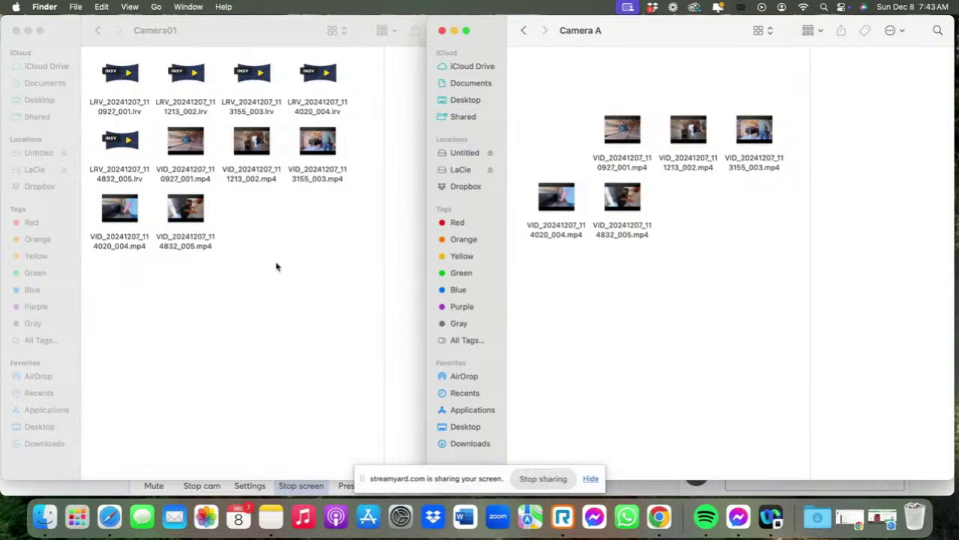
{"action": "left_click", "coordinate": [118, 111]}
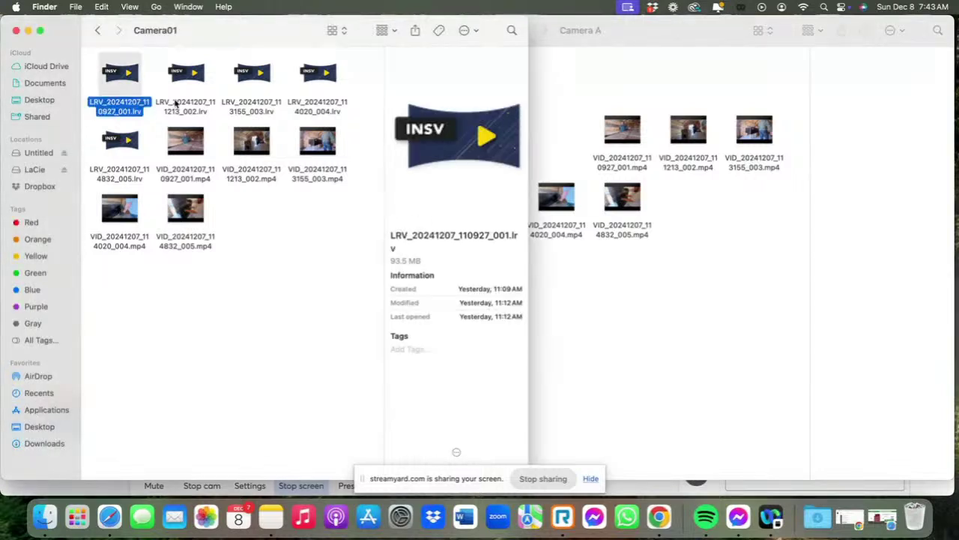
{"action": "left_click", "coordinate": [176, 103], "text": "super"}
{"action": "left_click", "coordinate": [257, 231]}
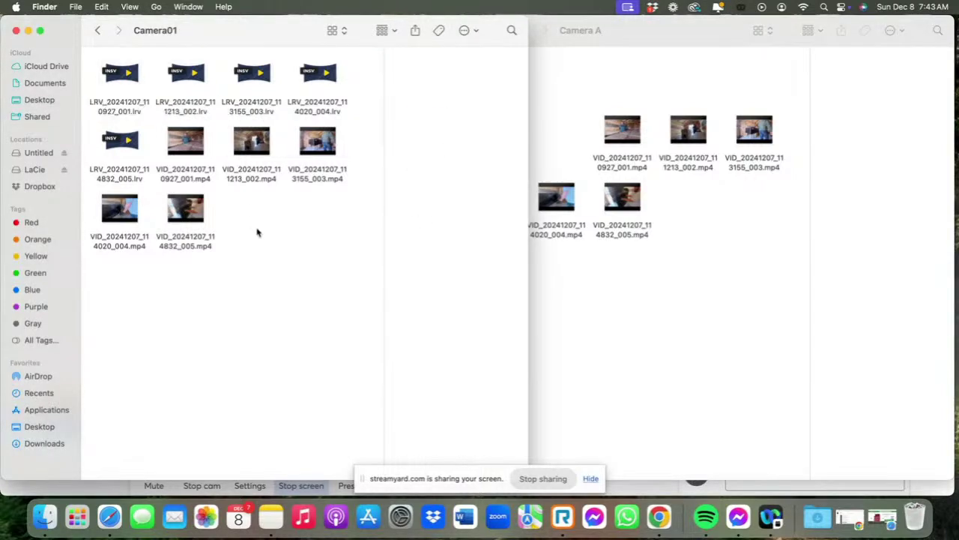
{"action": "left_click", "coordinate": [111, 117]}
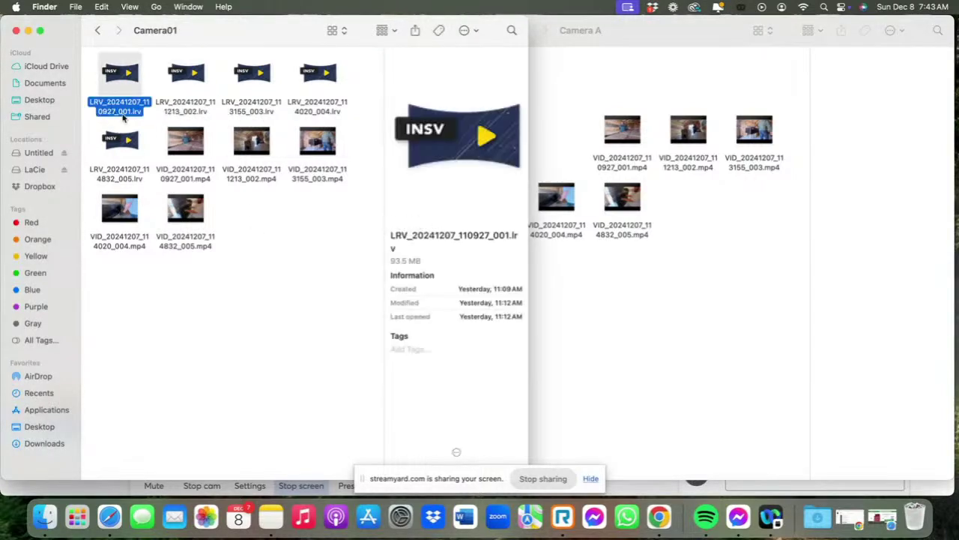
{"action": "left_click", "coordinate": [271, 240]}
- Delete every file in the Camera01 folder and eject the Untitled drive
{"action": "key", "text": "super+a"}
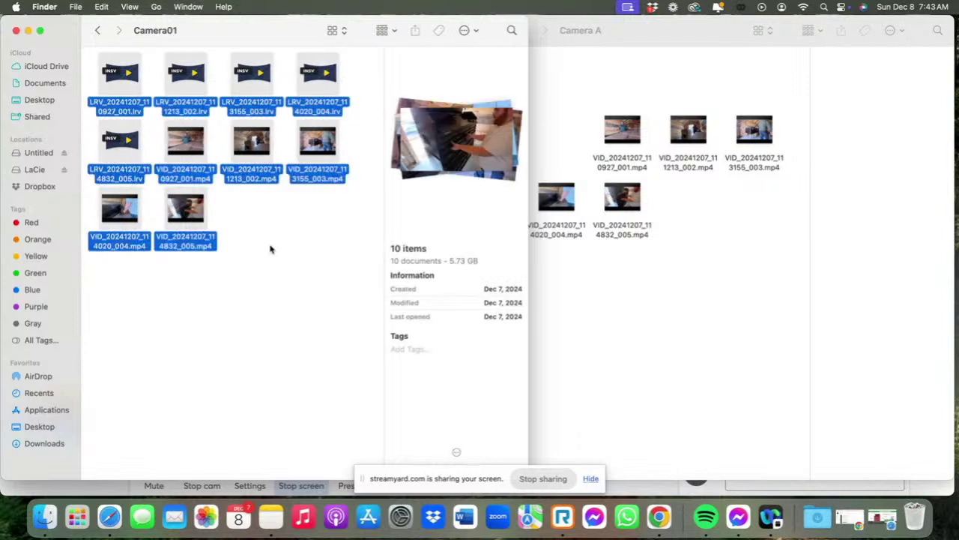
{"action": "right_click", "coordinate": [187, 237]}
{"action": "left_click", "coordinate": [209, 245]}
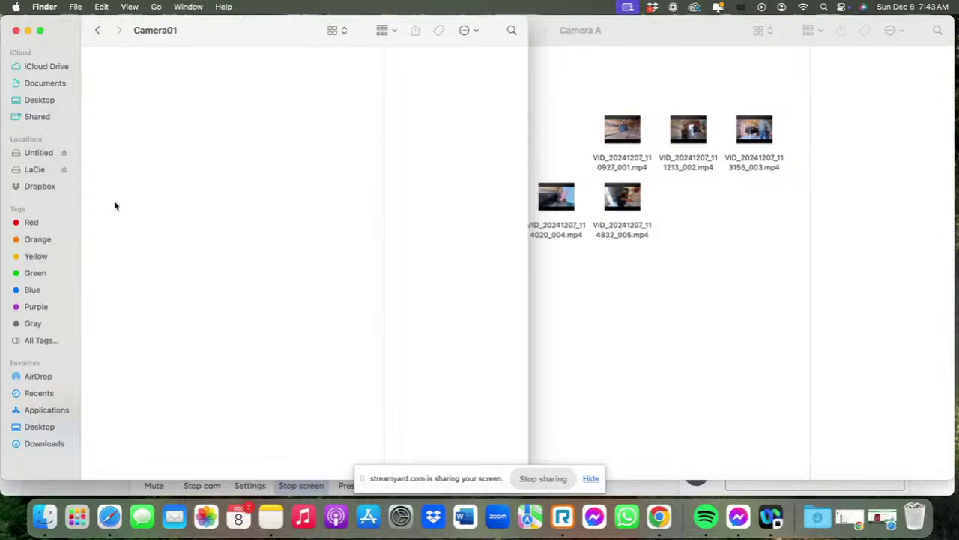
{"action": "left_click", "coordinate": [64, 155]}
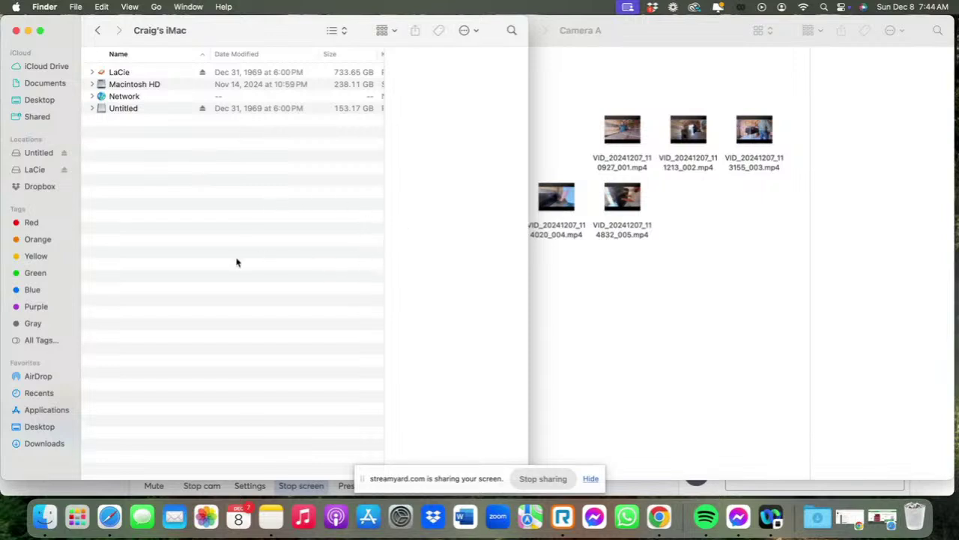
- Check the StreamYard studio in Chrome and bring both Finder windows back to the front
{"action": "left_click", "coordinate": [660, 517]}
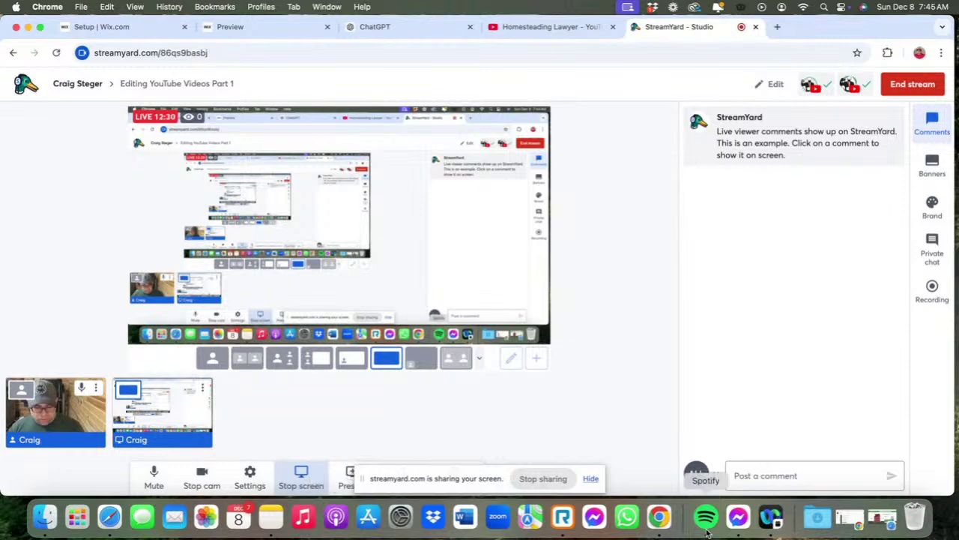
{"action": "key", "text": "ctrl+Up"}
{"action": "left_click", "coordinate": [858, 480]}
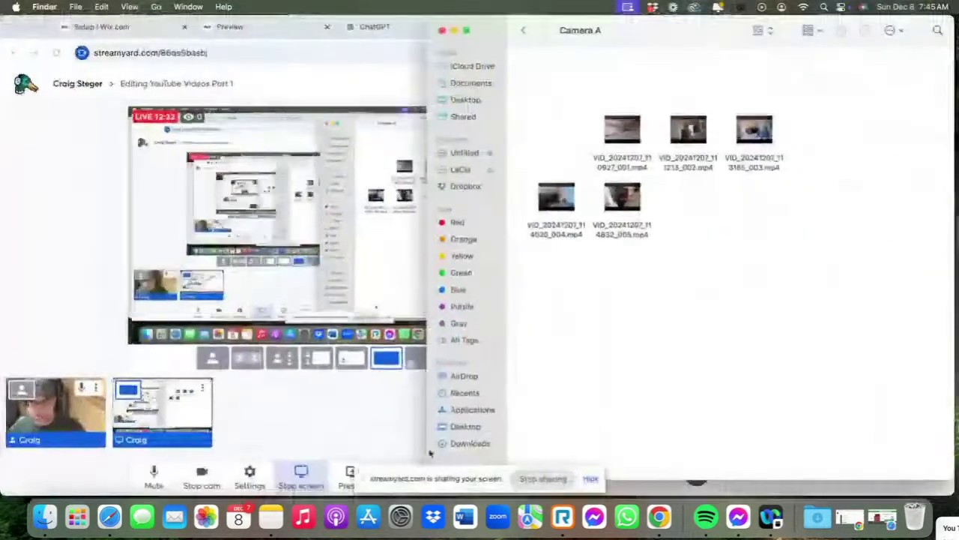
{"action": "key", "text": "ctrl+Up"}
{"action": "left_click", "coordinate": [142, 400]}
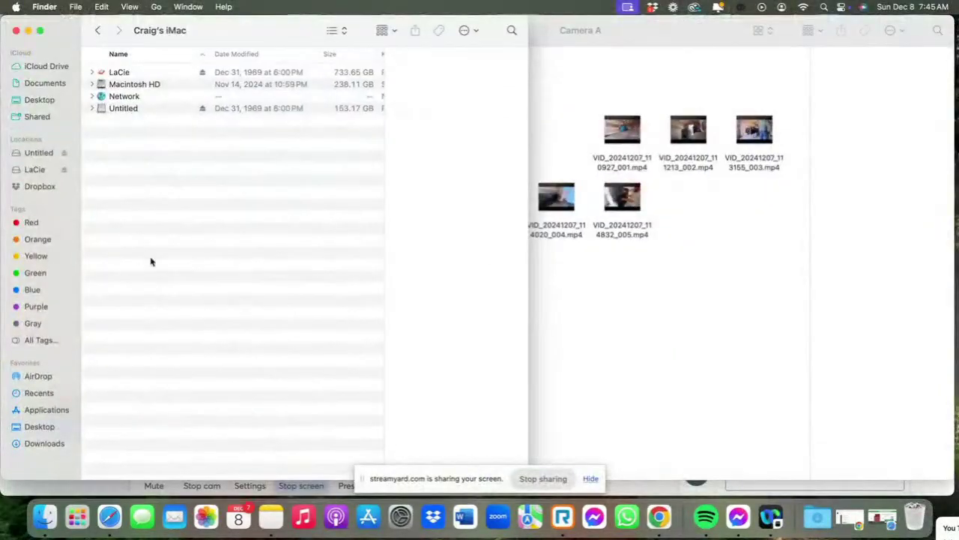
- Open the Camera01 folder inside DCIM on the Untitled drive and display its MP4 files
{"action": "left_click", "coordinate": [36, 155]}
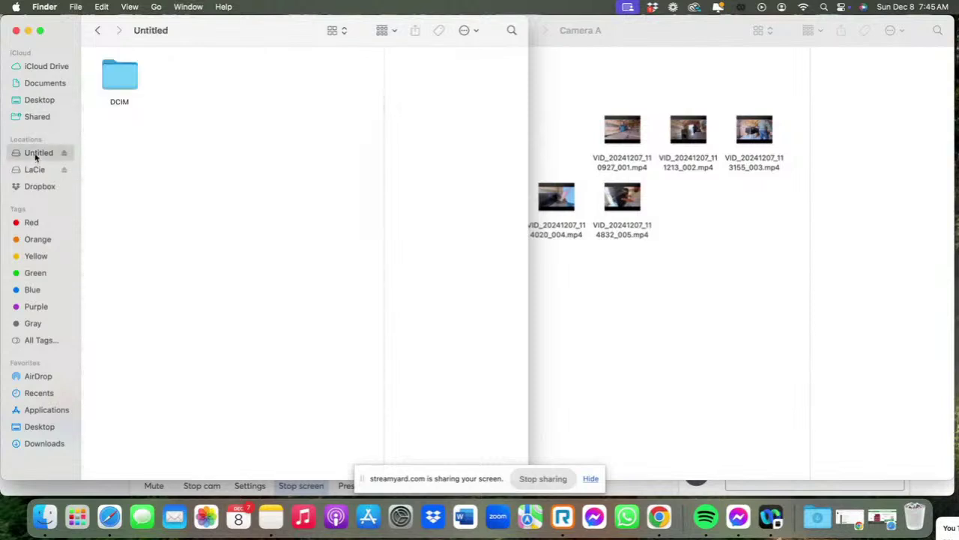
{"action": "double_click", "coordinate": [127, 71]}
{"action": "double_click", "coordinate": [126, 74]}
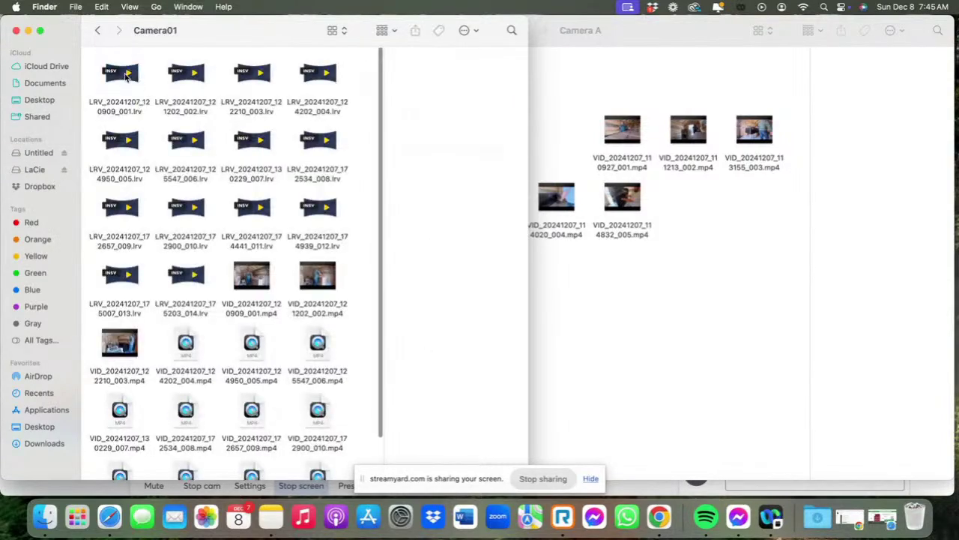
{"action": "scroll", "coordinate": [253, 361], "scroll_direction": "down", "scroll_amount": 3}
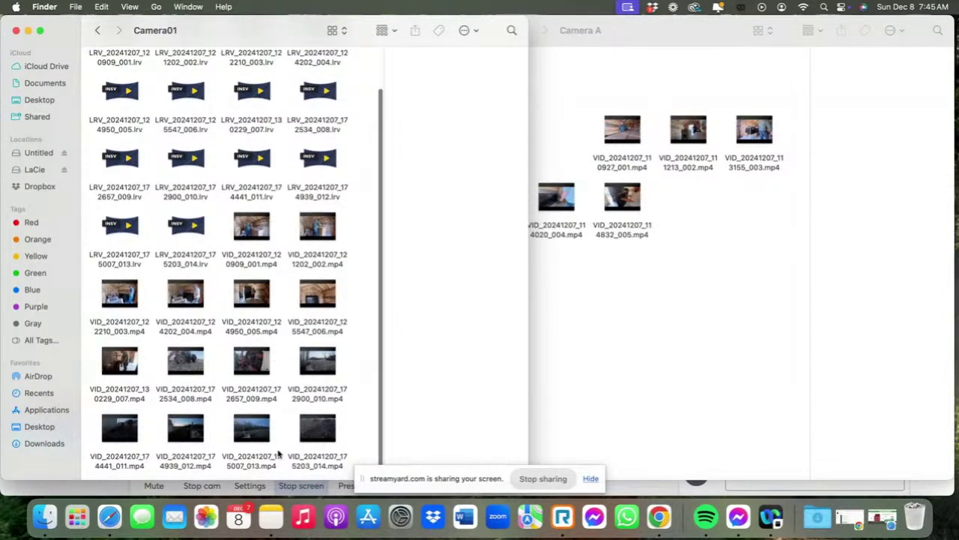
{"action": "left_click", "coordinate": [245, 259]}
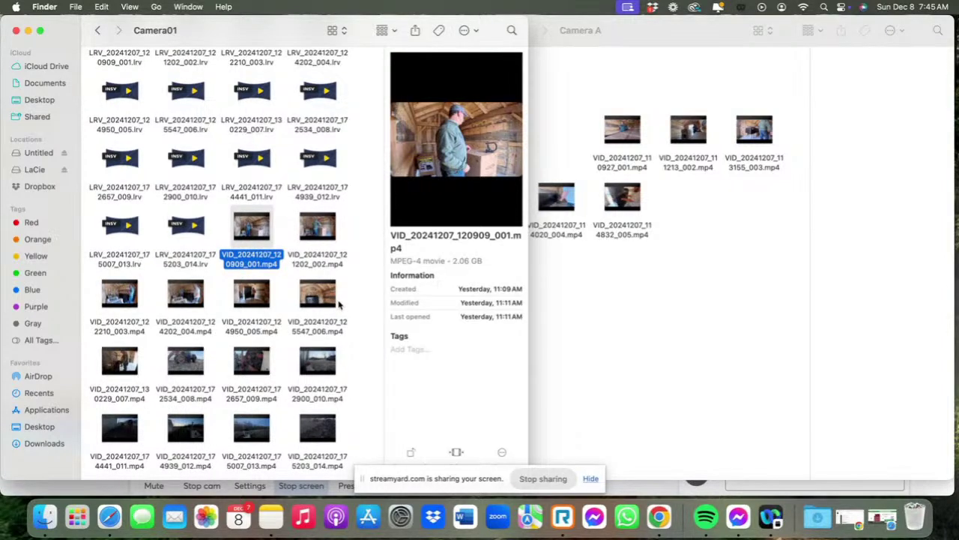
{"action": "left_click", "coordinate": [326, 461], "text": "super"}
{"action": "left_click", "coordinate": [320, 315]}
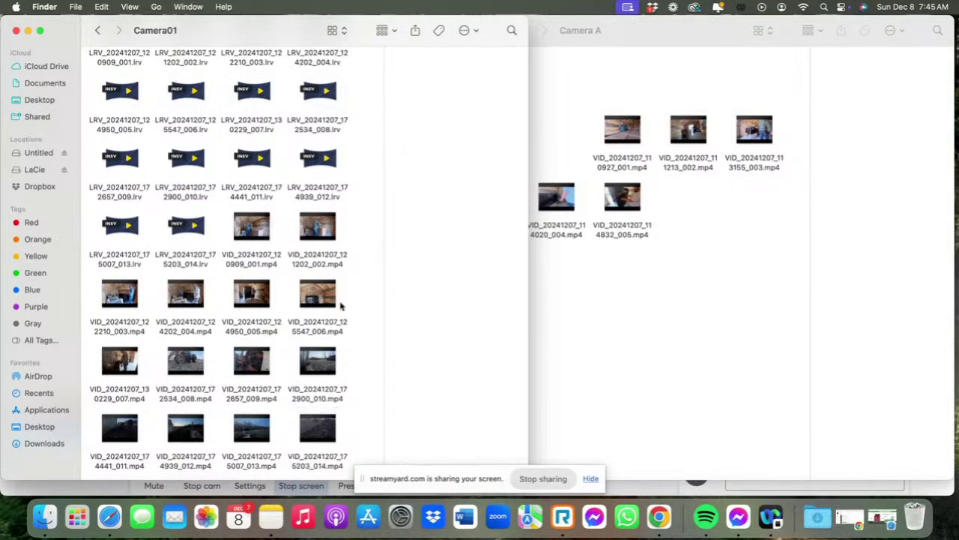
{"action": "left_click", "coordinate": [254, 264]}
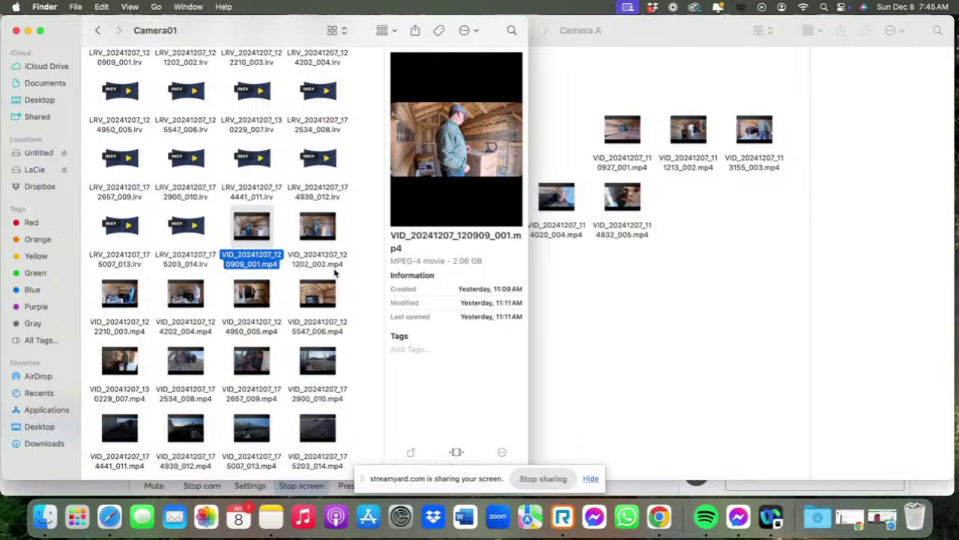
{"action": "right_click", "coordinate": [308, 265]}
{"action": "left_click", "coordinate": [227, 261]}
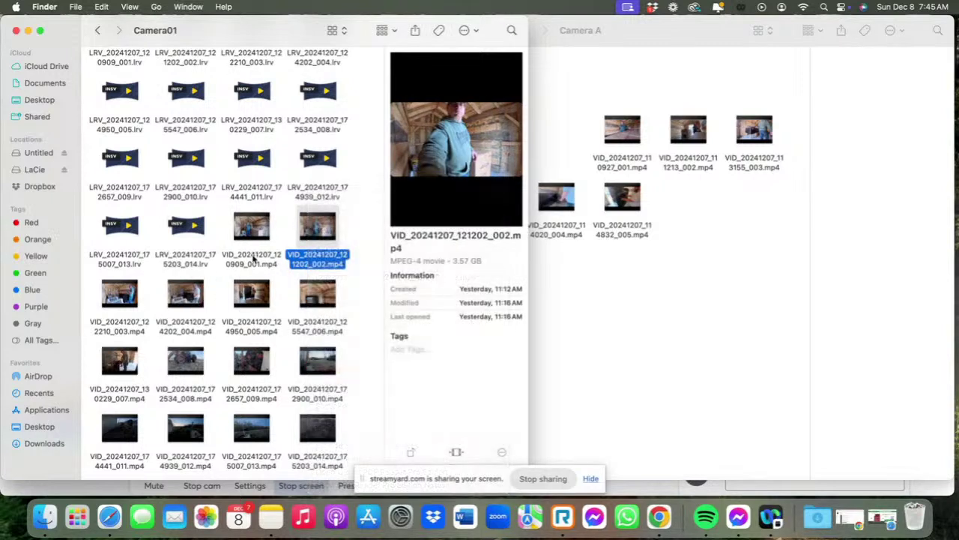
- Copy all 14 MP4 files from the Untitled drive's Camera01 folder into the Camera A folder and return to the StreamYard studio in Chrome
{"action": "left_click", "coordinate": [251, 259]}
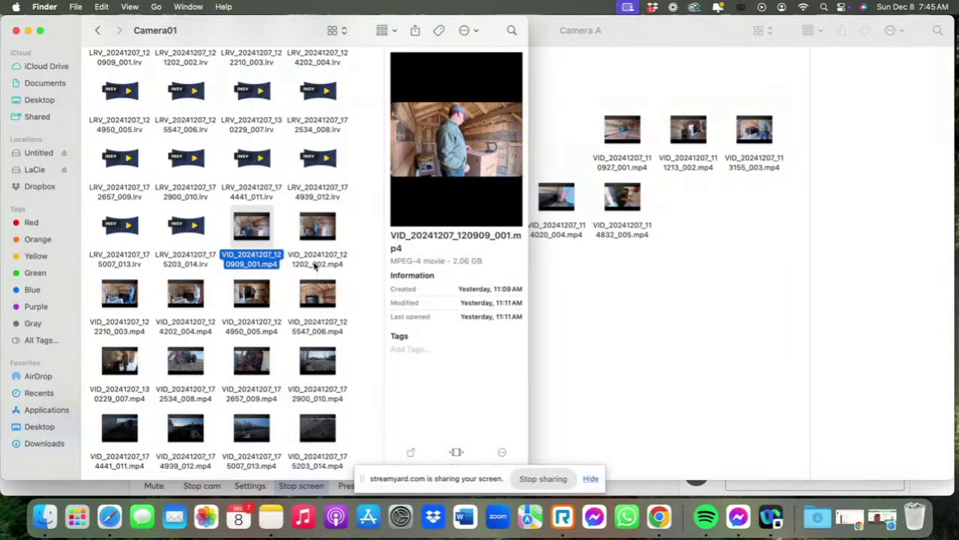
{"action": "left_click", "coordinate": [316, 264], "text": "super"}
{"action": "left_click", "coordinate": [116, 327], "text": "super"}
{"action": "left_click", "coordinate": [187, 328], "text": "super"}
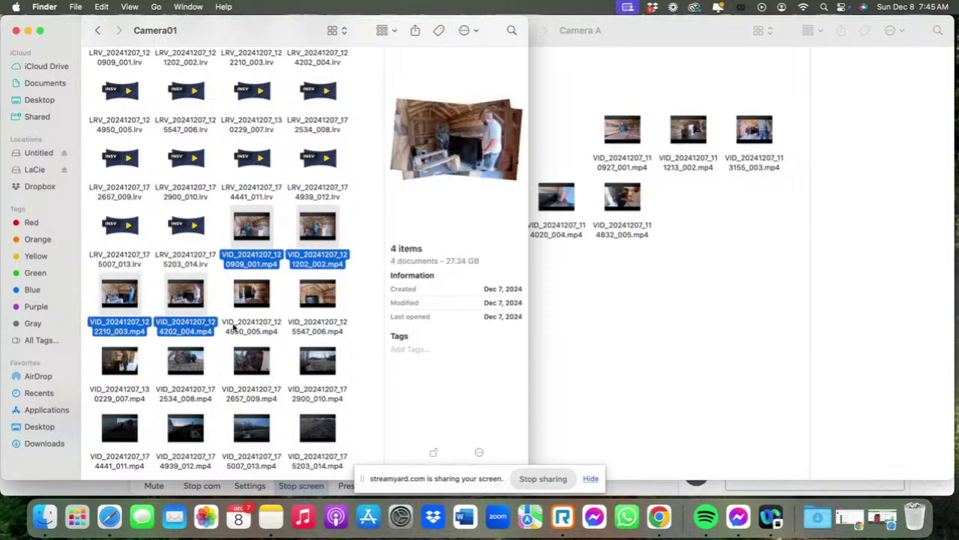
{"action": "left_click", "coordinate": [238, 327], "text": "super"}
{"action": "left_click", "coordinate": [292, 327], "text": "super"}
{"action": "left_click", "coordinate": [126, 398], "text": "super"}
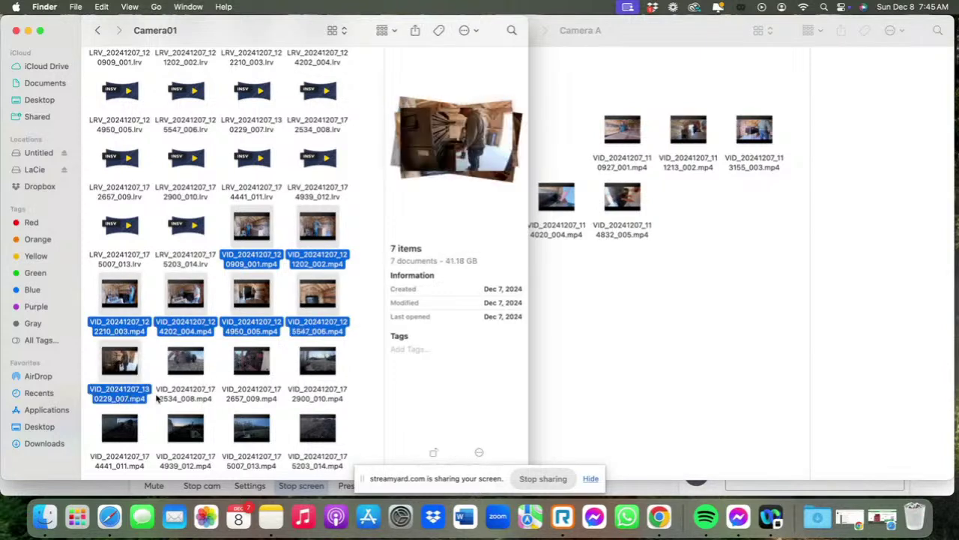
{"action": "left_click", "coordinate": [173, 395], "text": "super"}
{"action": "left_click", "coordinate": [250, 390], "text": "super"}
{"action": "left_click", "coordinate": [321, 396], "text": "super"}
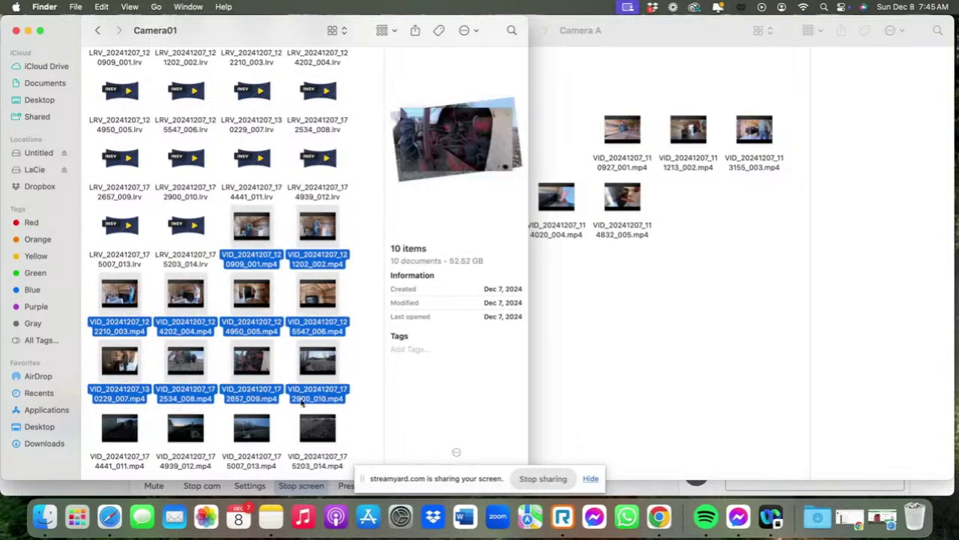
{"action": "left_click", "coordinate": [127, 460], "text": "super"}
{"action": "left_click", "coordinate": [187, 464], "text": "super"}
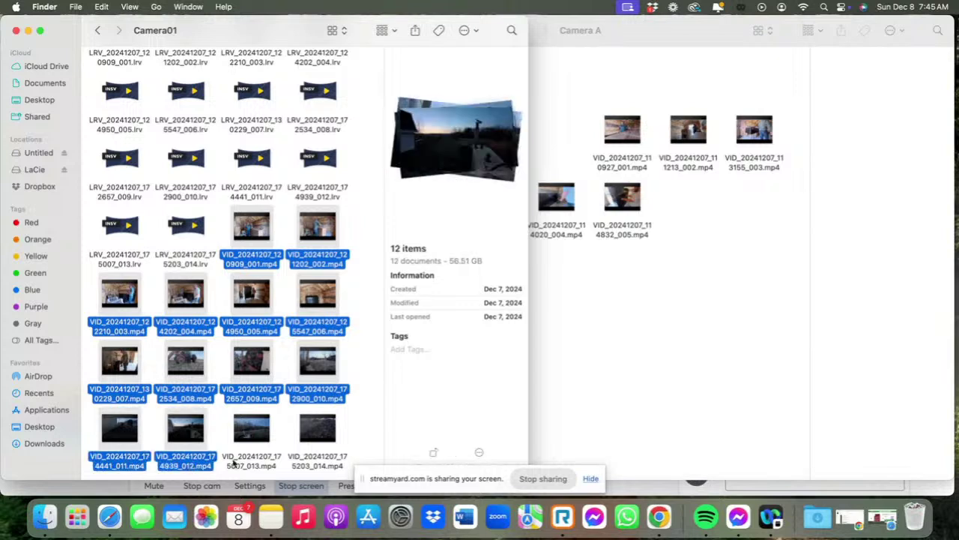
{"action": "left_click", "coordinate": [246, 464], "text": "super"}
{"action": "left_click", "coordinate": [302, 464], "text": "super"}
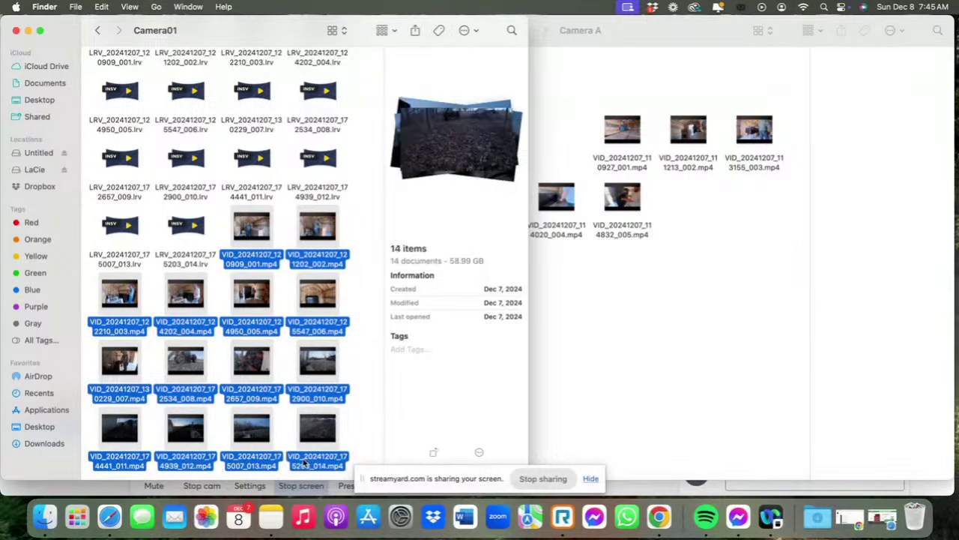
{"action": "left_click", "coordinate": [618, 346]}
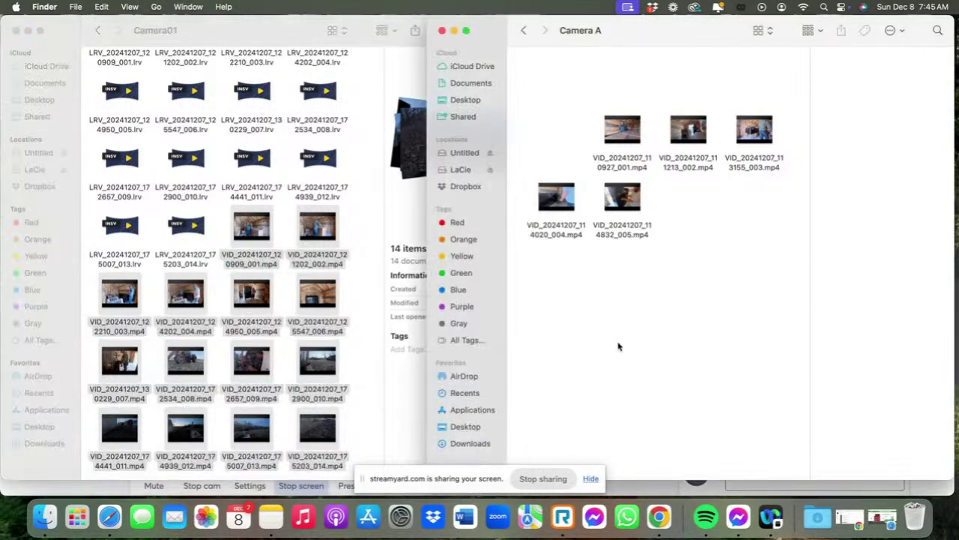
{"action": "left_click", "coordinate": [526, 33]}
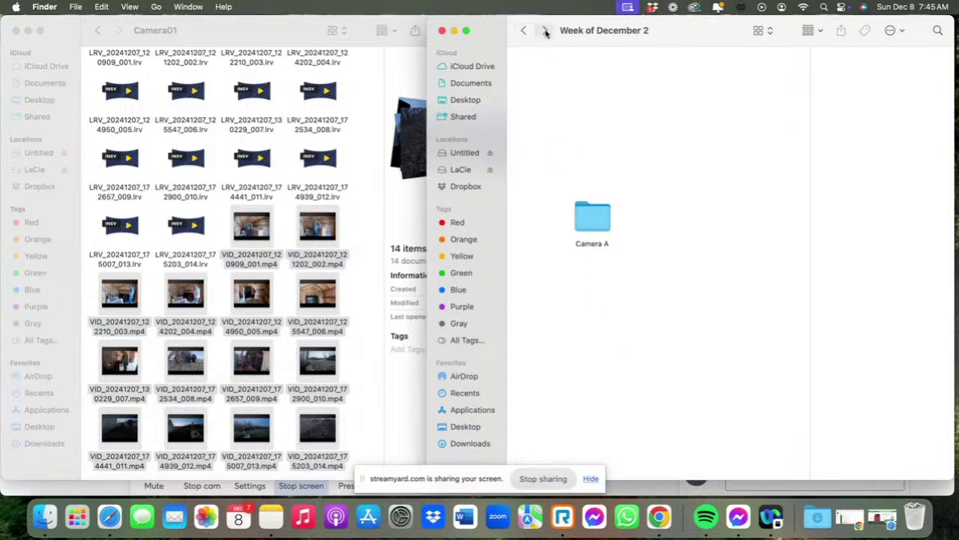
{"action": "left_click", "coordinate": [546, 32]}
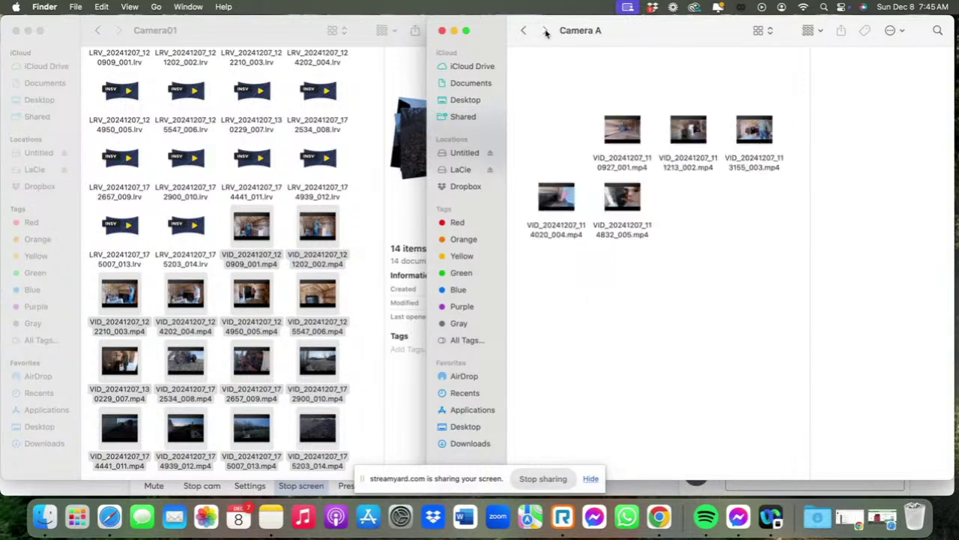
{"action": "right_click", "coordinate": [585, 278]}
{"action": "left_click", "coordinate": [568, 280]}
{"action": "left_click_drag", "start_coordinate": [311, 331], "coordinate": [734, 315]}
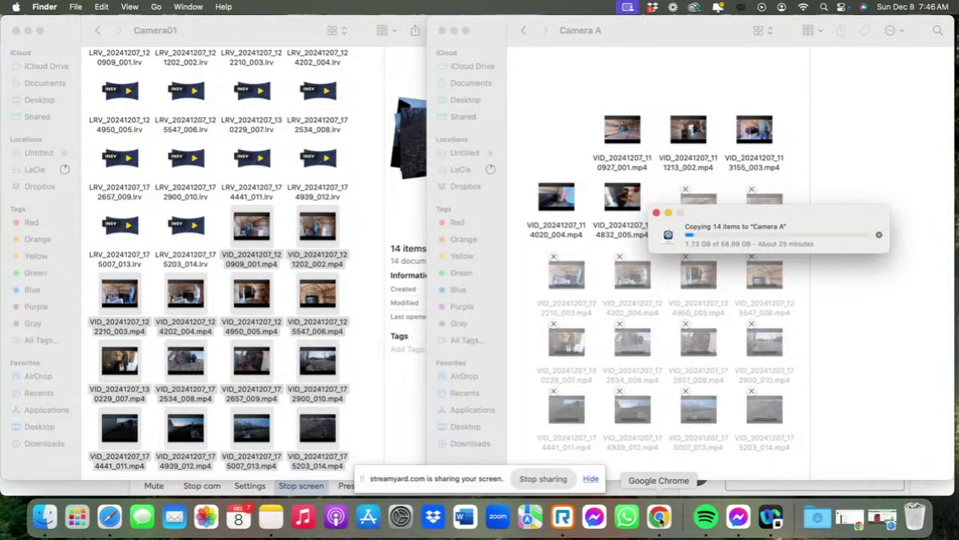
{"action": "left_click", "coordinate": [659, 518]}
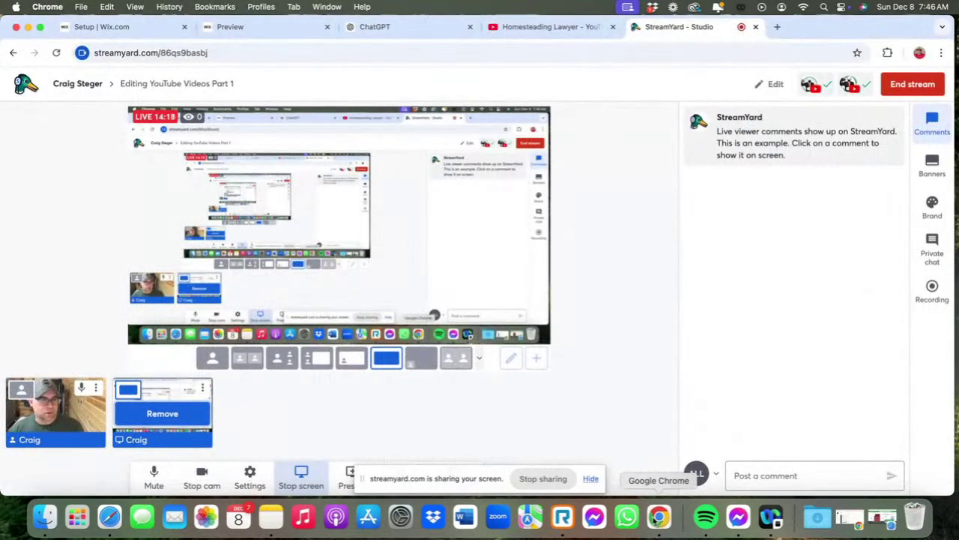